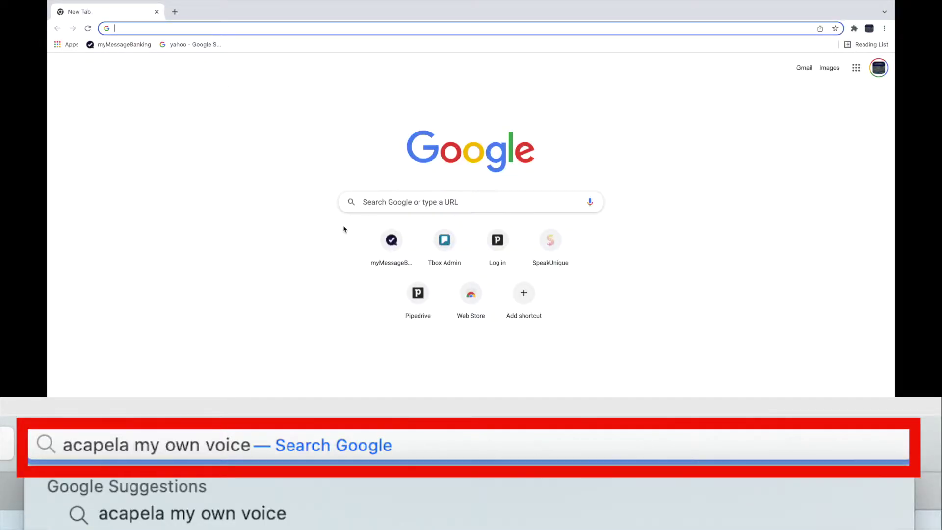
pyautogui.write('ac')
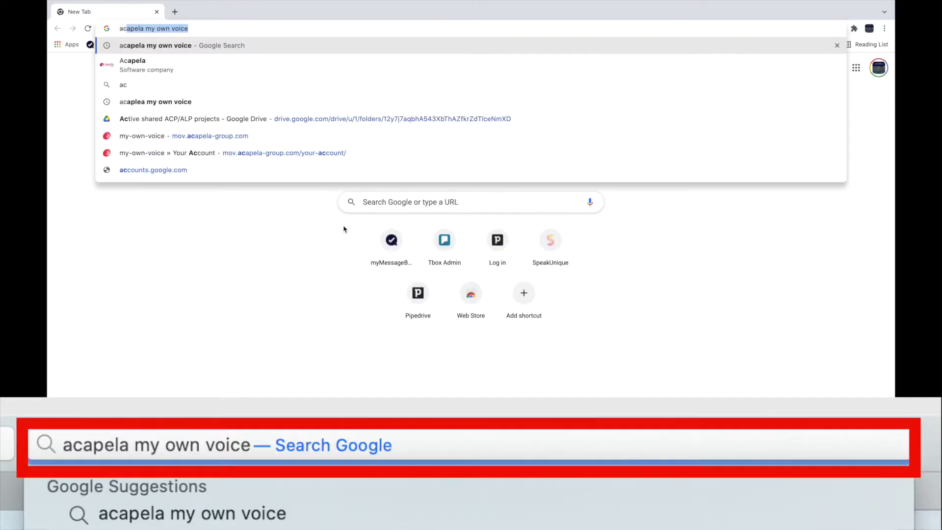
pyautogui.write('apela ')
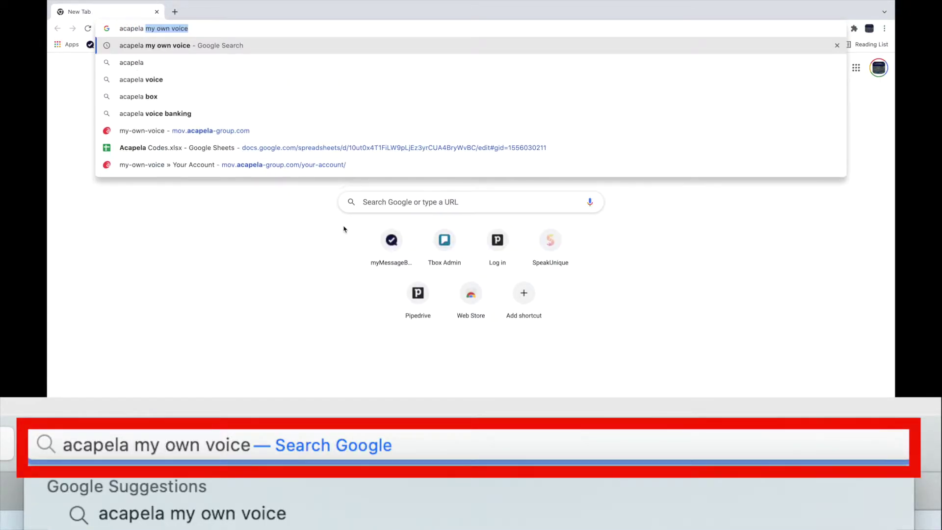
pyautogui.write('my own ')
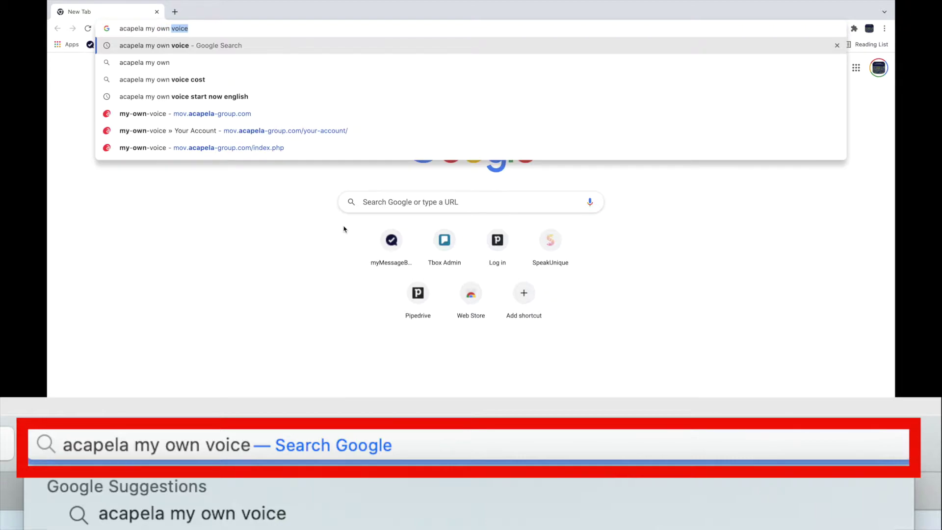
pyautogui.write('voice')
# - Search Google for 'acapela my own voice' and open the my-own-voice site
pyautogui.press('Return')
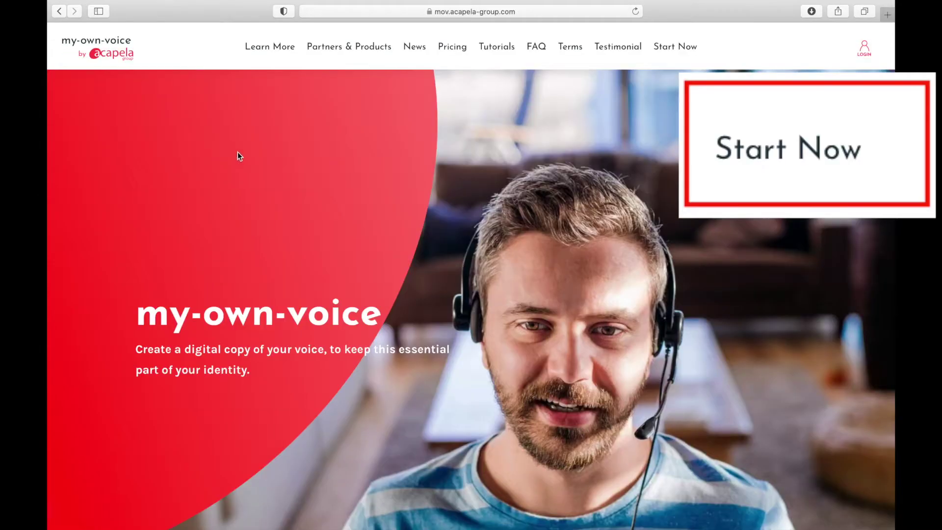
# - Start the sign-up form with first name, Medical as purpose of usage, and disease type
pyautogui.click(674, 46)
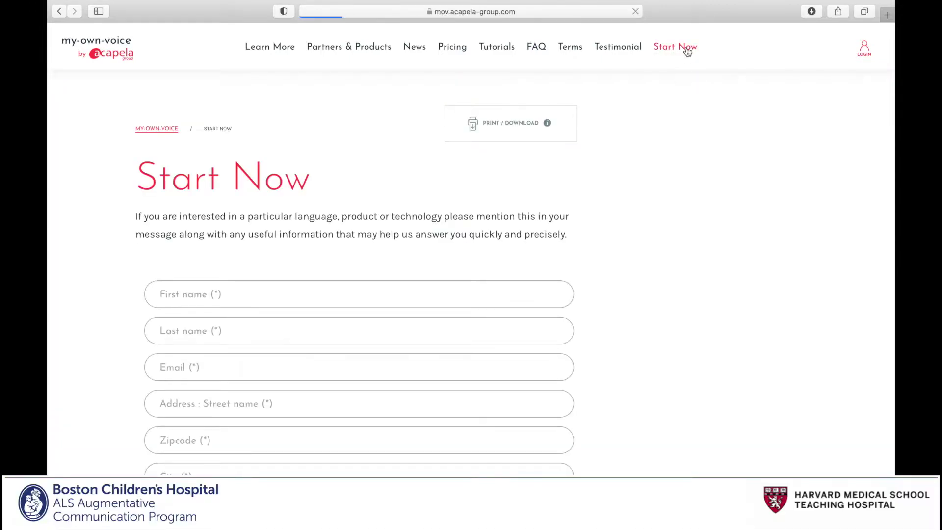
pyautogui.scroll(-3, 642, 233)
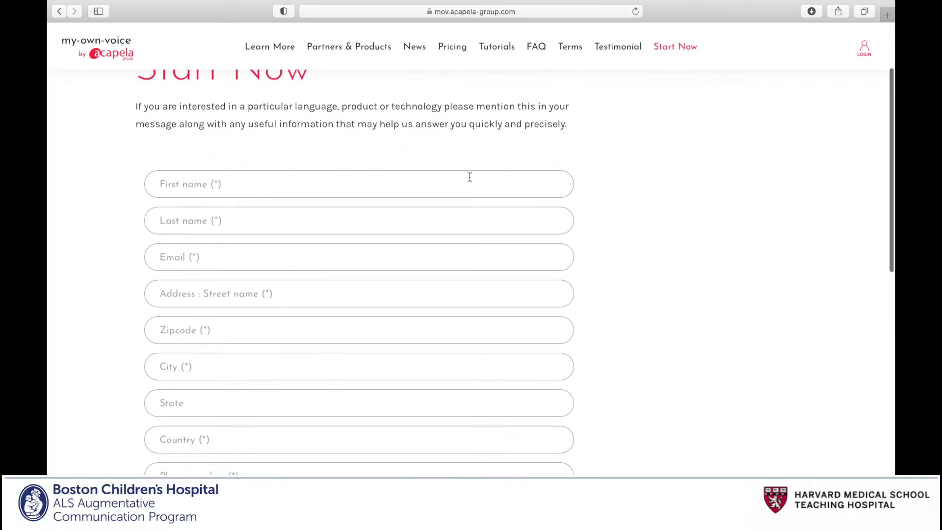
pyautogui.click(451, 179)
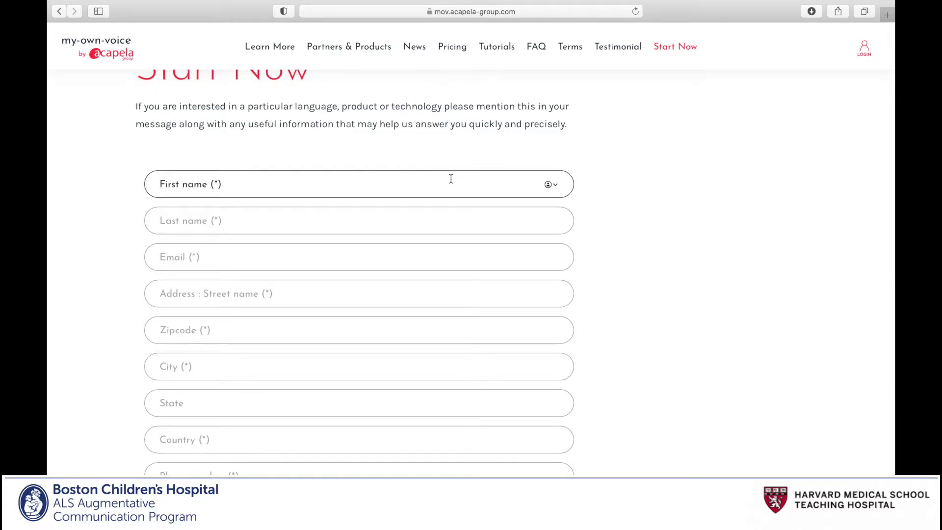
pyautogui.scroll(-10, 450, 179)
pyautogui.click(262, 162)
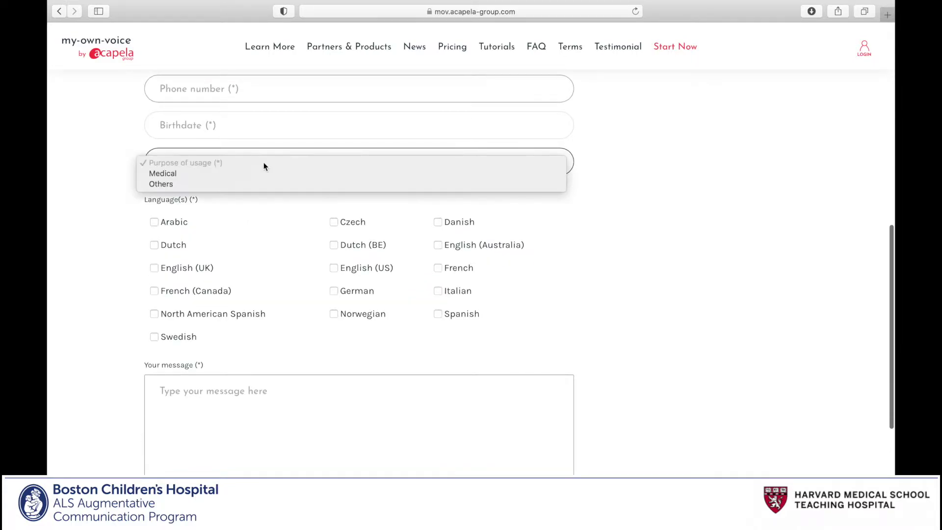
pyautogui.click(258, 173)
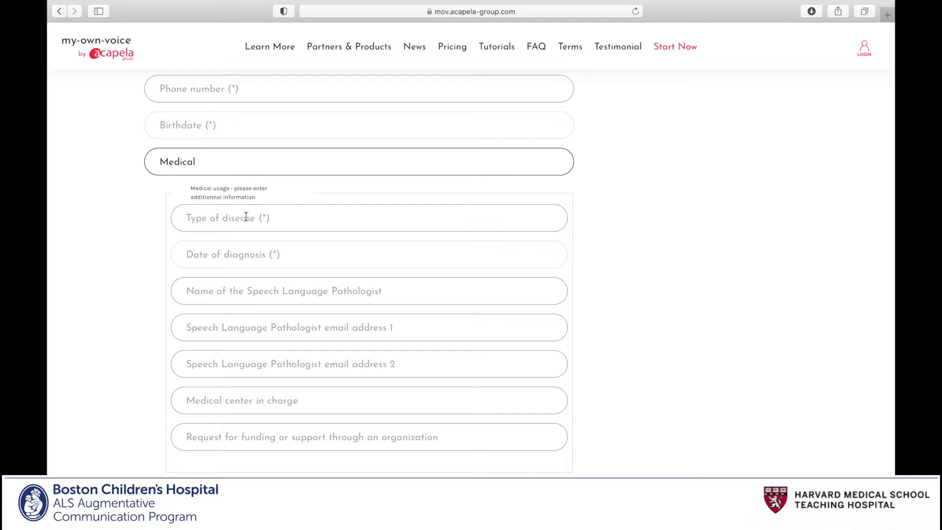
pyautogui.click(246, 217)
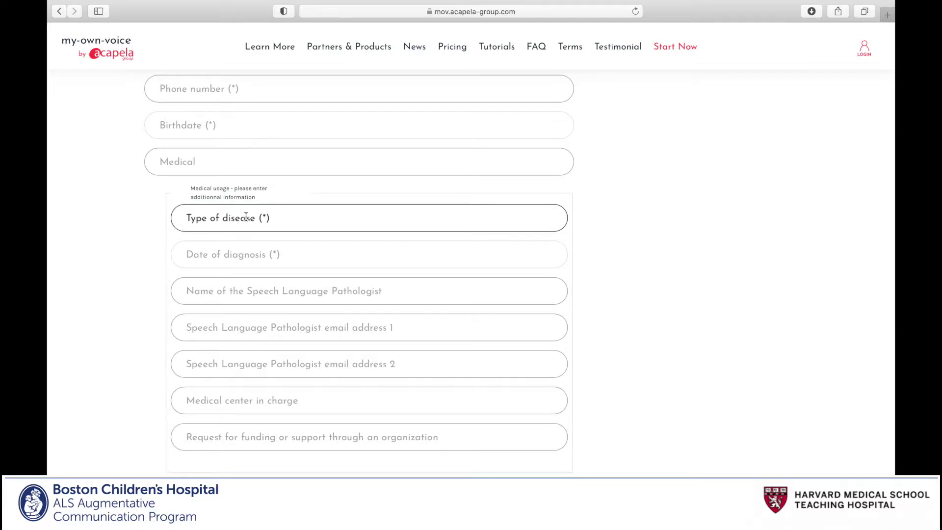
pyautogui.write('A')
pyautogui.write('LS')
# - Set Boston Children's Hospital as funder and English (US) as language, and answer No to the robot question
pyautogui.click(308, 238)
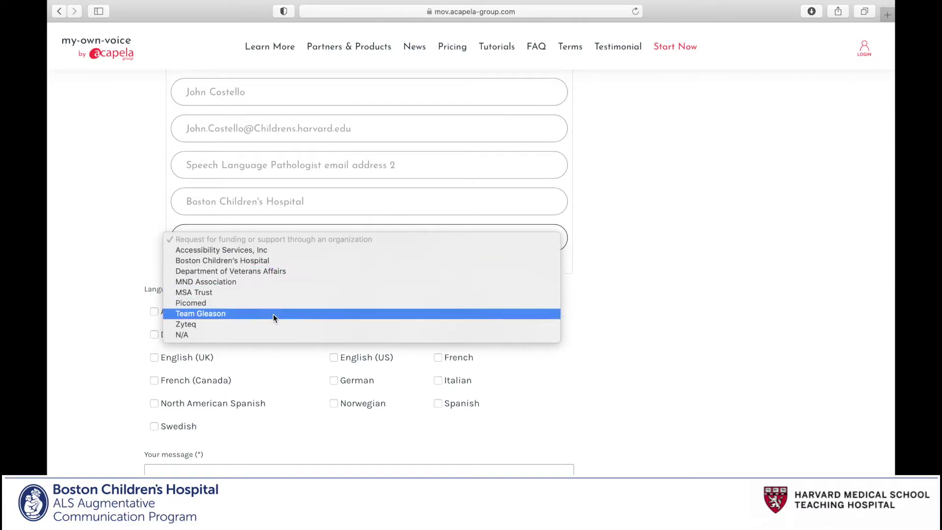
pyautogui.click(288, 259)
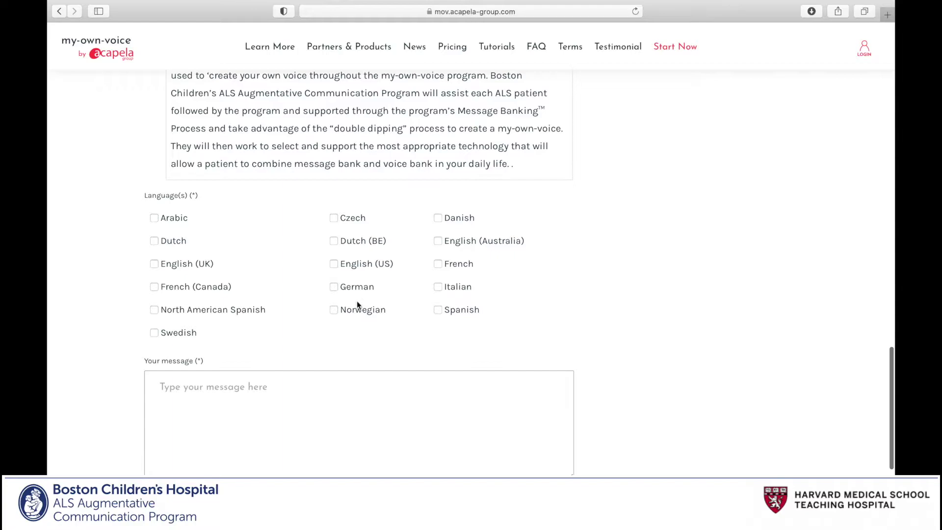
pyautogui.click(334, 263)
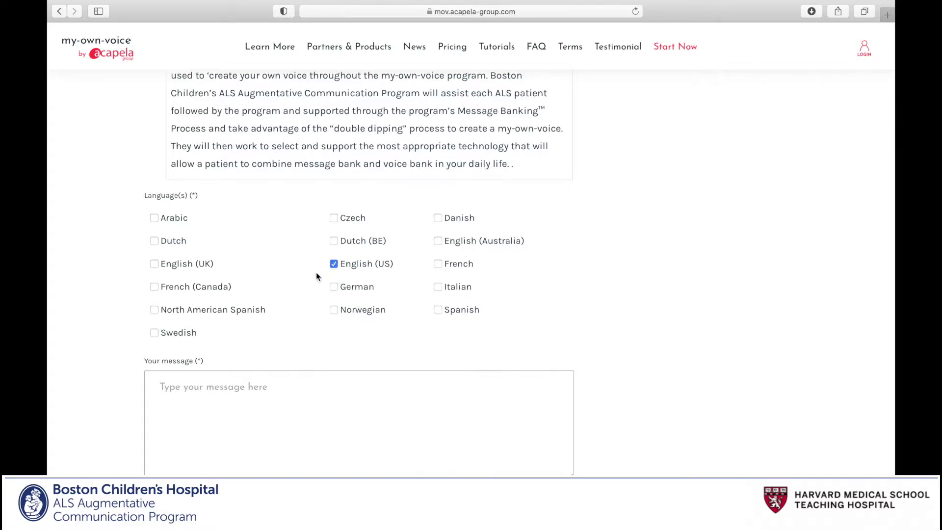
pyautogui.scroll(-5, 301, 304)
pyautogui.scroll(-3, 302, 304)
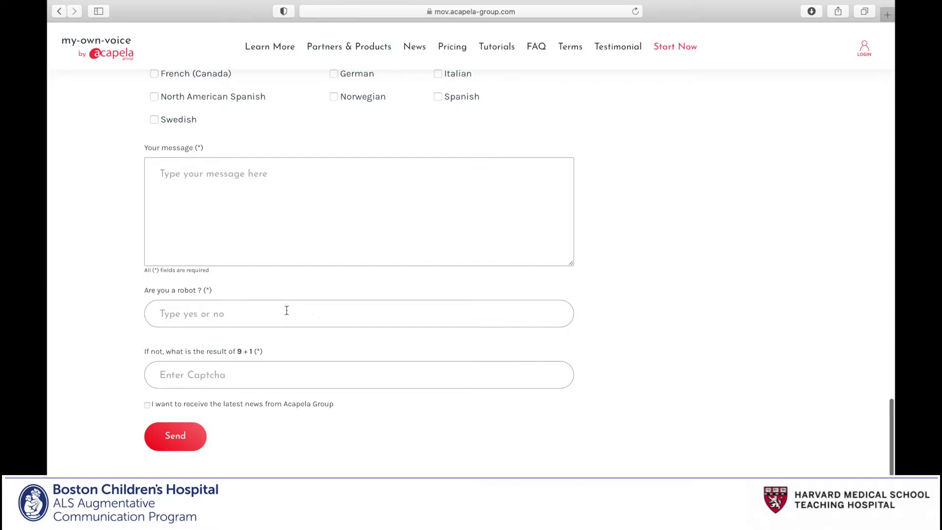
pyautogui.click(286, 311)
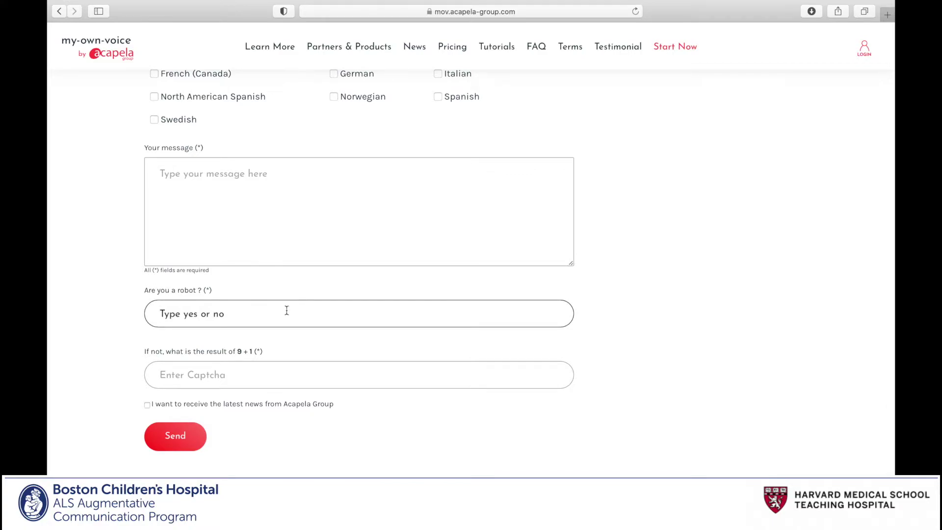
pyautogui.write('No')
pyautogui.press('Tab')
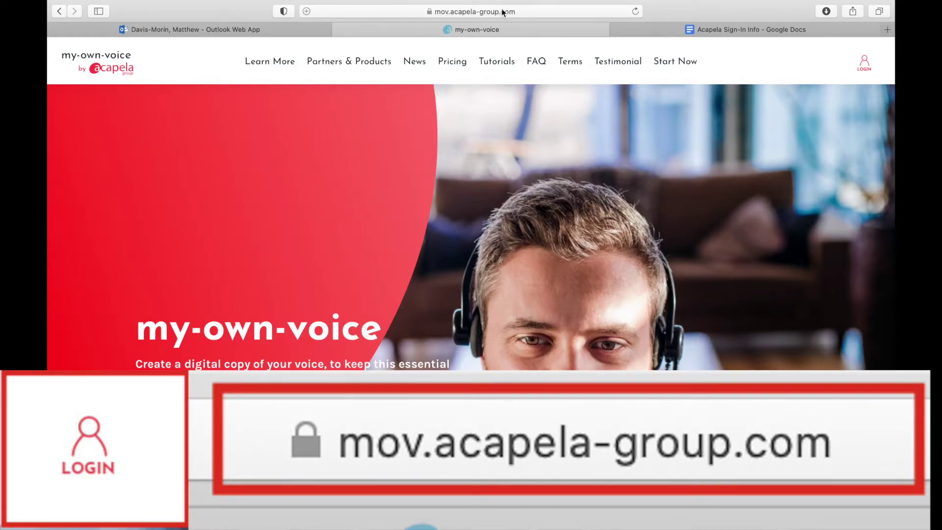
# - Log in to my-own-voice with the saved autofill credentials and reach the Record page
pyautogui.click(867, 66)
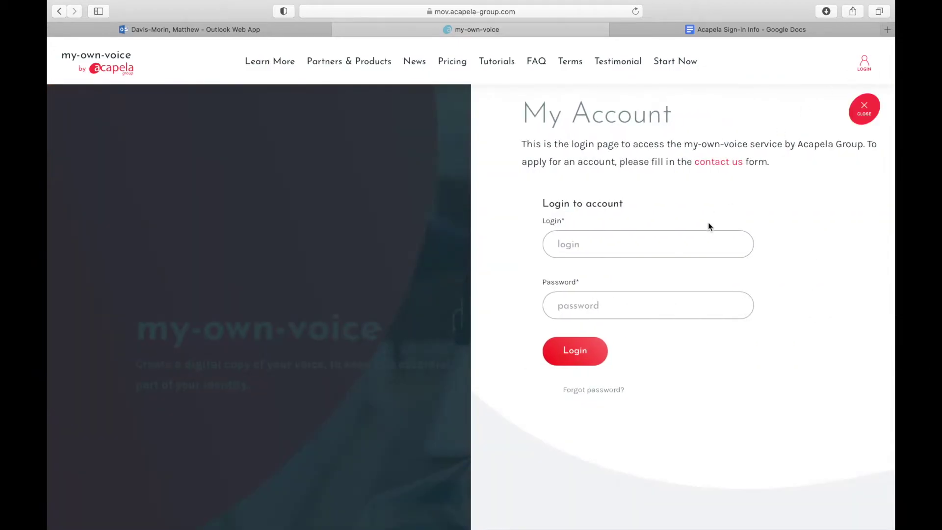
pyautogui.click(648, 244)
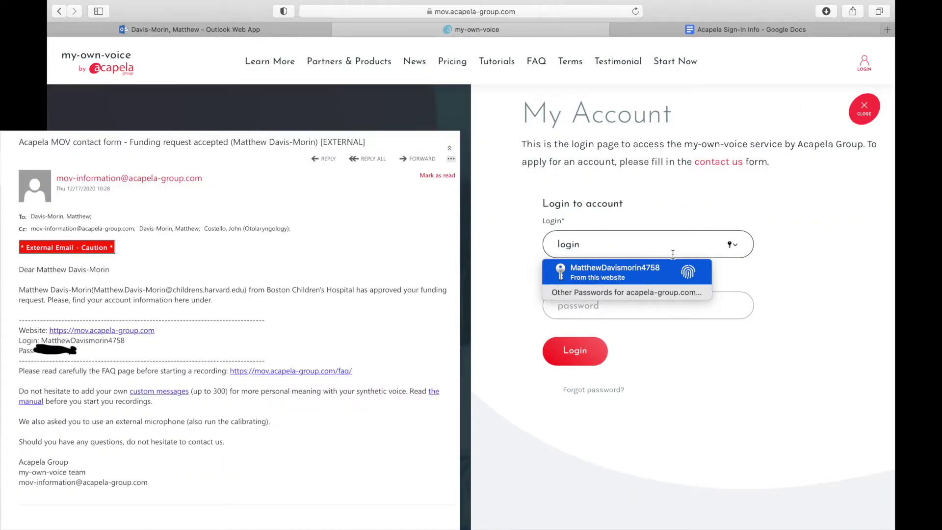
pyautogui.click(626, 272)
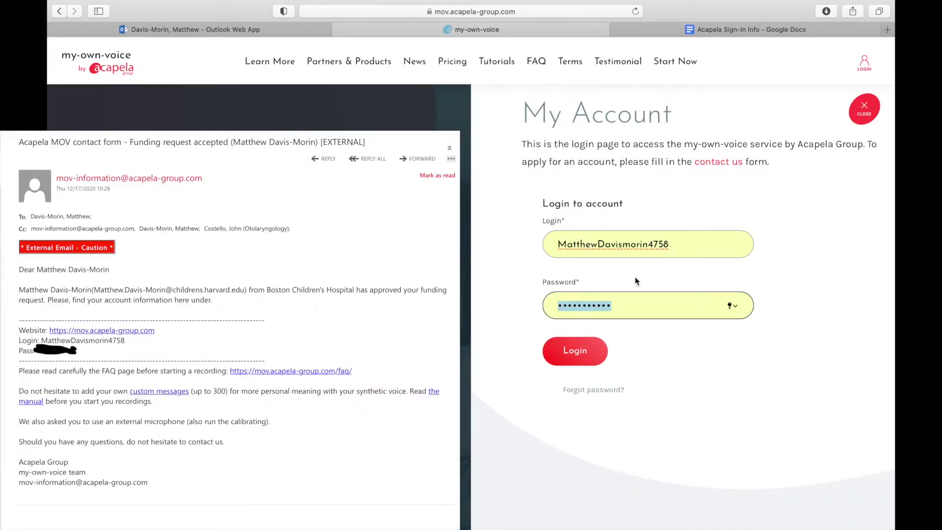
pyautogui.click(586, 354)
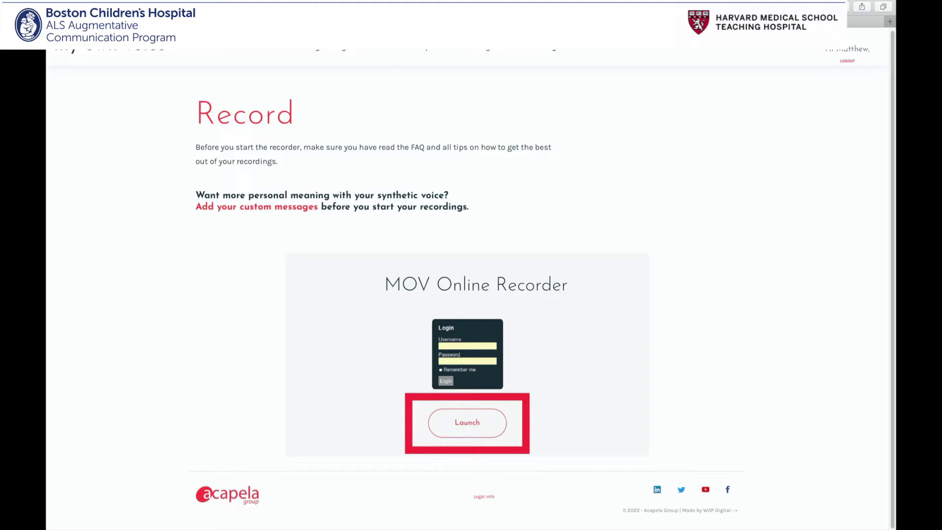
# - Launch the MOV Online Recorder and log in with Remember Me ticked
pyautogui.click(467, 422)
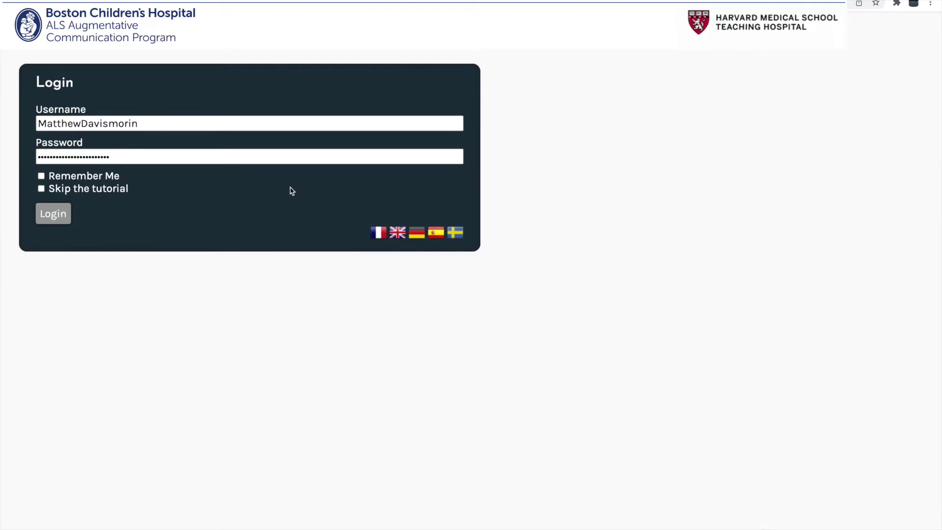
pyautogui.click(42, 176)
pyautogui.click(54, 214)
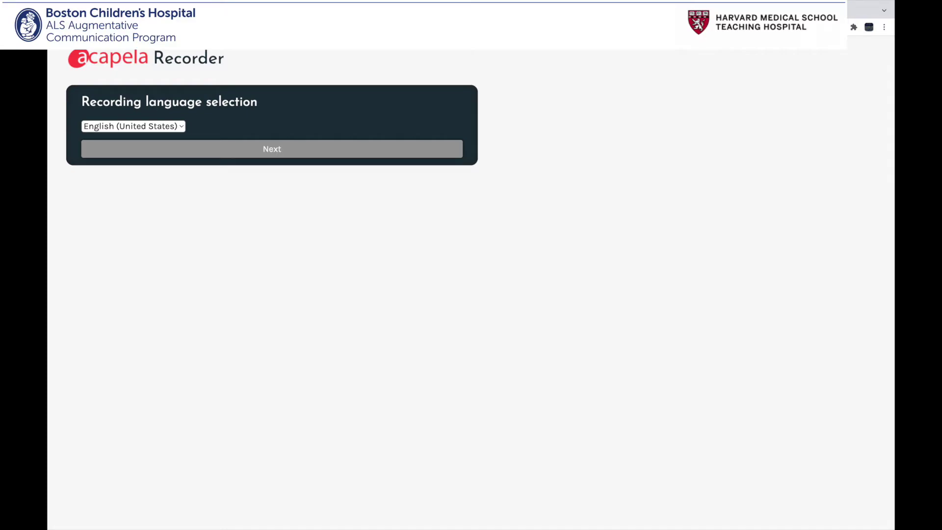
# - Select Logitech USB Headset (046d:0a8f) as the recording device and confirm it
pyautogui.click(217, 113)
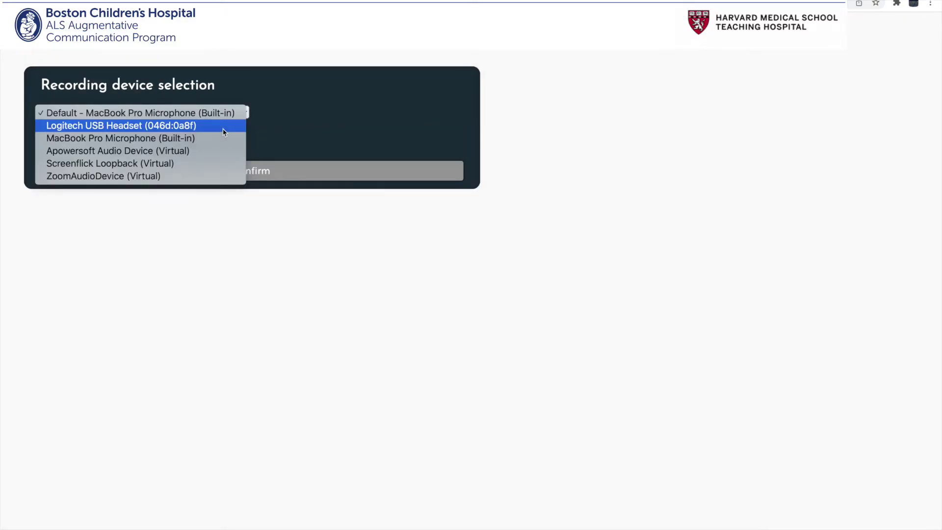
pyautogui.click(224, 127)
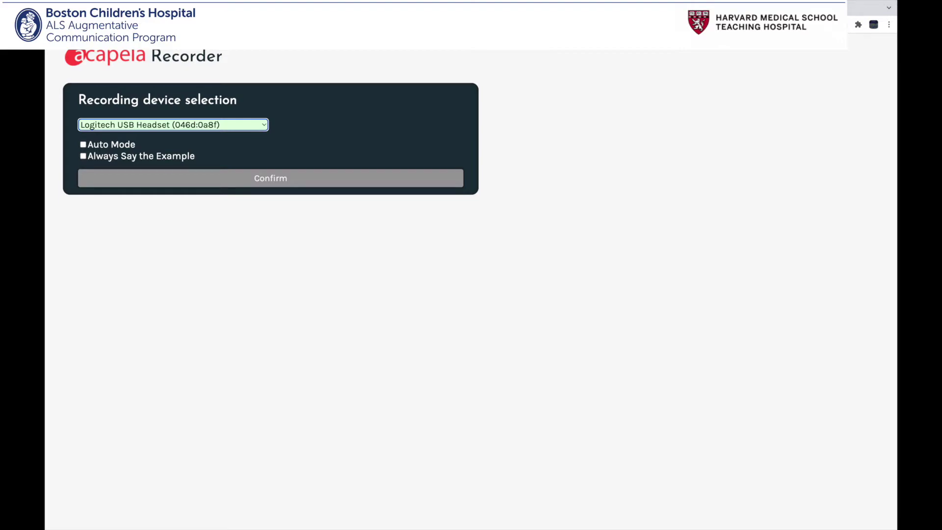
pyautogui.click(270, 179)
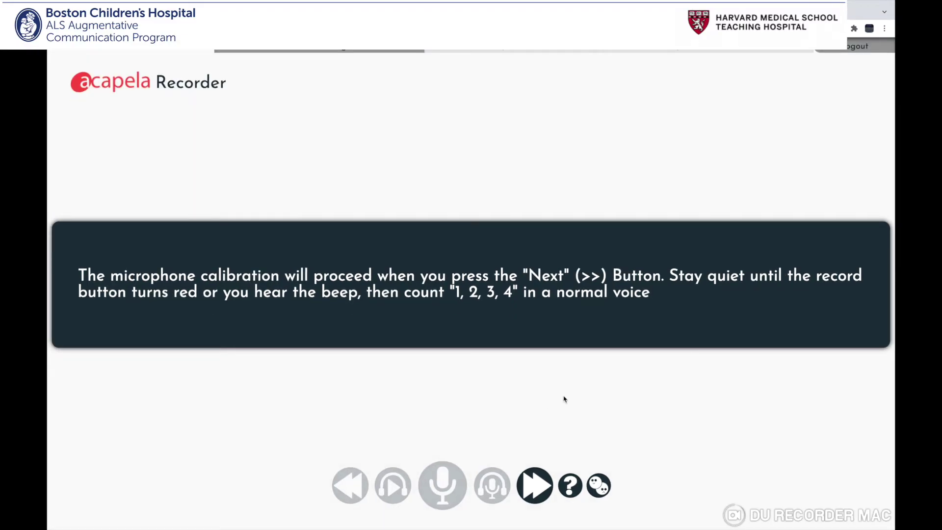
# - Run microphone calibration, staying silent and then counting 1 to 4
pyautogui.click(536, 485)
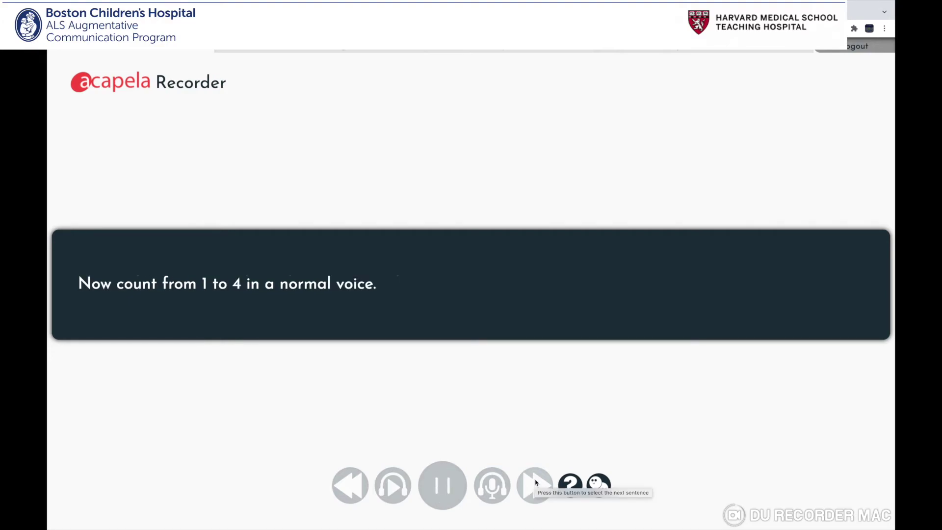
pyautogui.click(537, 483)
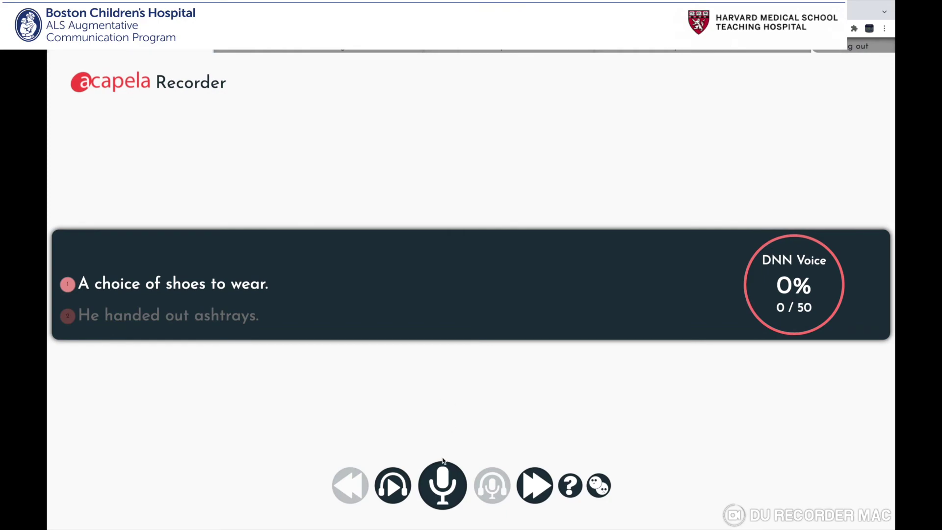
# - Record the first sentence, reaching 1 of 50, then advance to sentence 2
pyautogui.click(443, 485)
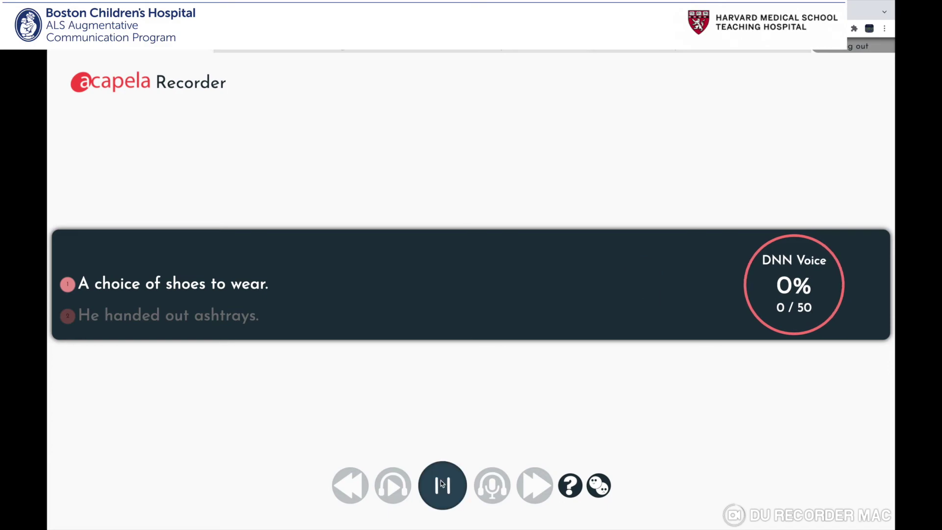
pyautogui.click(442, 485)
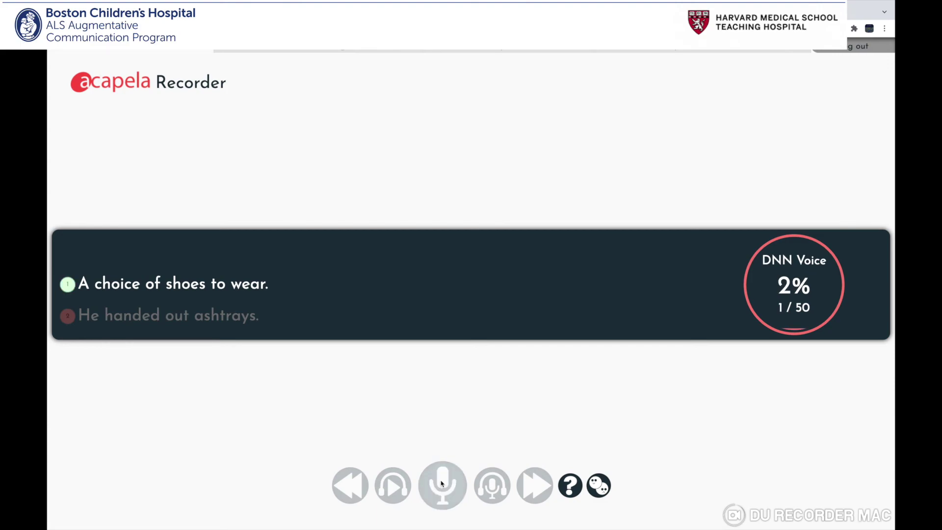
pyautogui.click(442, 484)
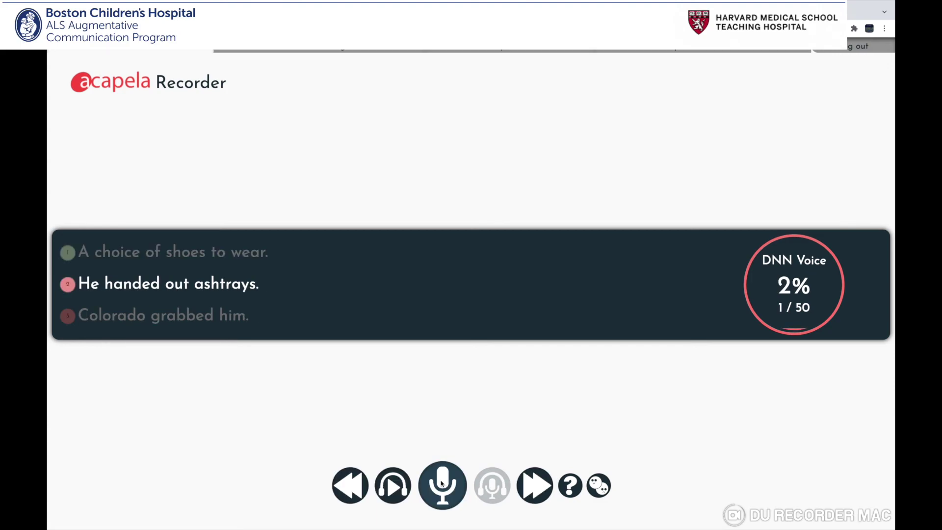